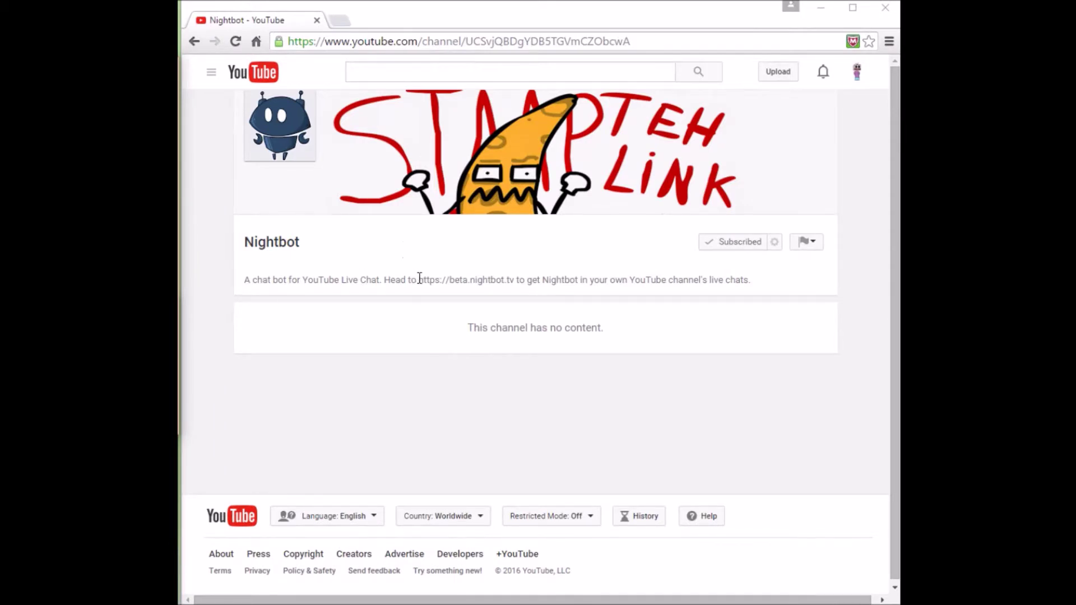
Select the beta.nightbot.tv link in the Nightbot channel description to open the dashboard
{"action": "left_click_drag", "start_coordinate": [420, 279], "coordinate": [514, 283]}
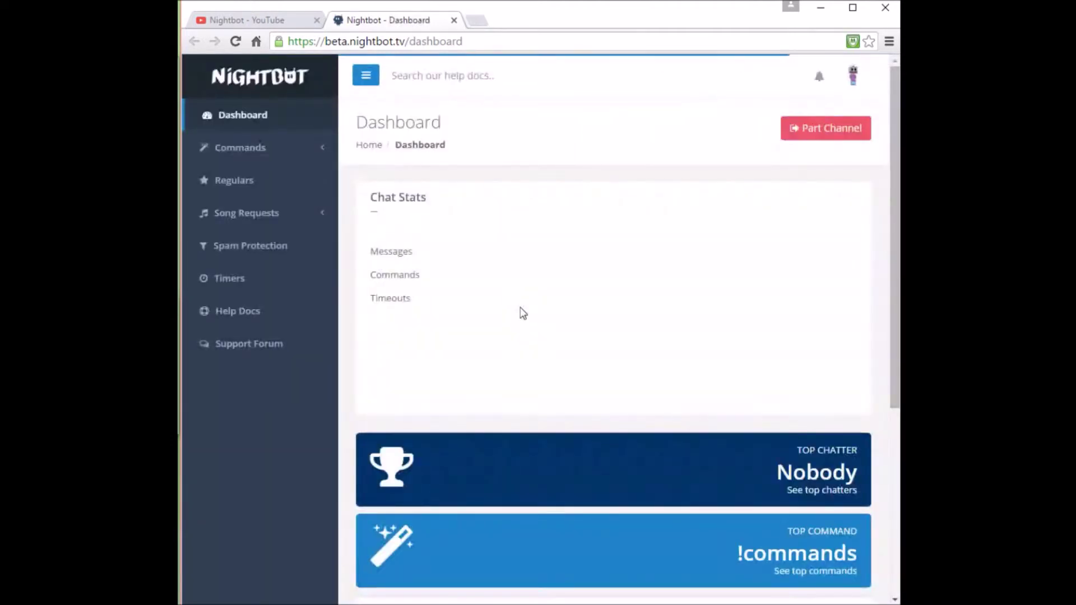
Go to Commands > Custom and start adding a new command
{"action": "left_click", "coordinate": [320, 151]}
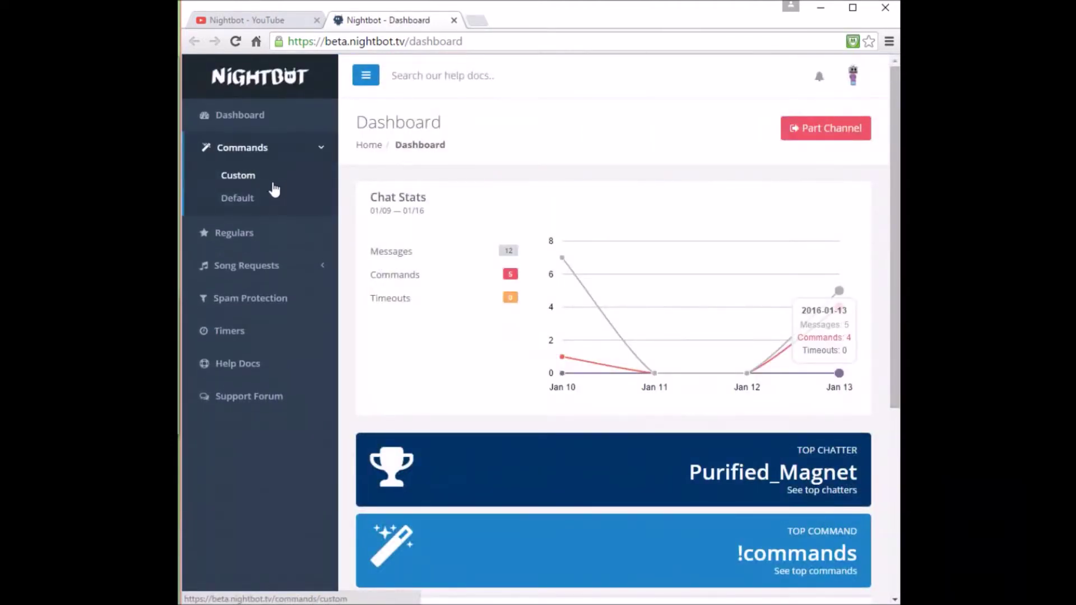
{"action": "left_click", "coordinate": [273, 189]}
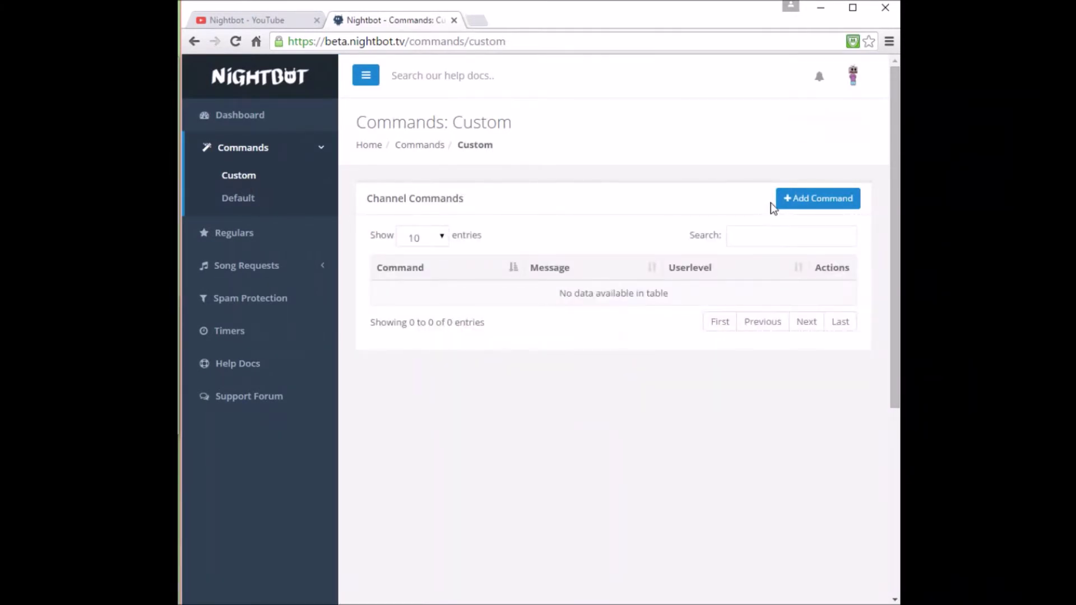
{"action": "left_click", "coordinate": [796, 205]}
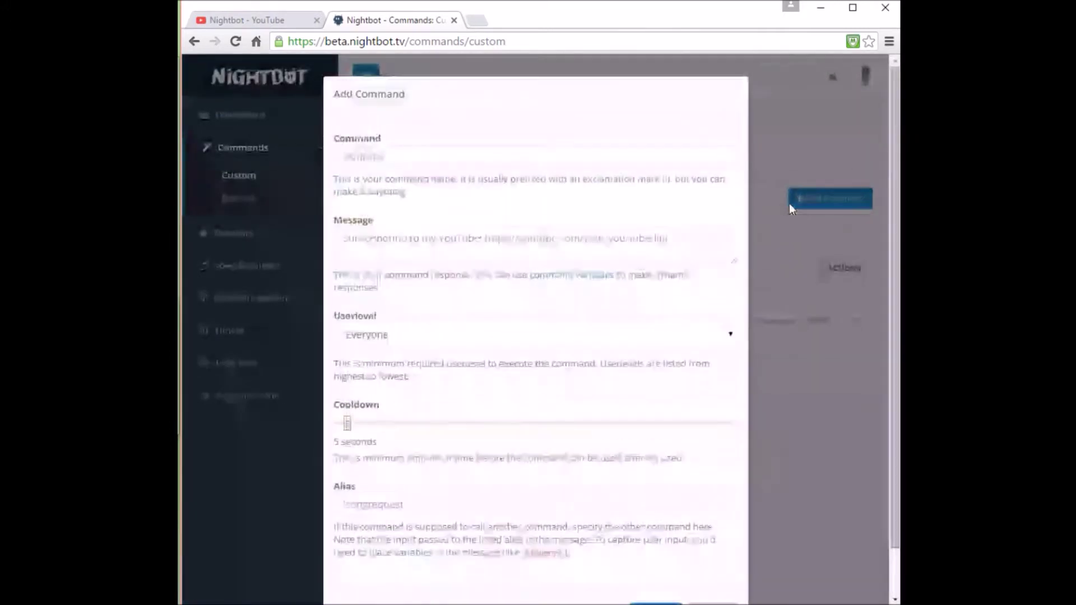
Enter command !sub with message 'Subscribe or view my channel!' plus the pasted channel link
{"action": "left_click", "coordinate": [407, 154]}
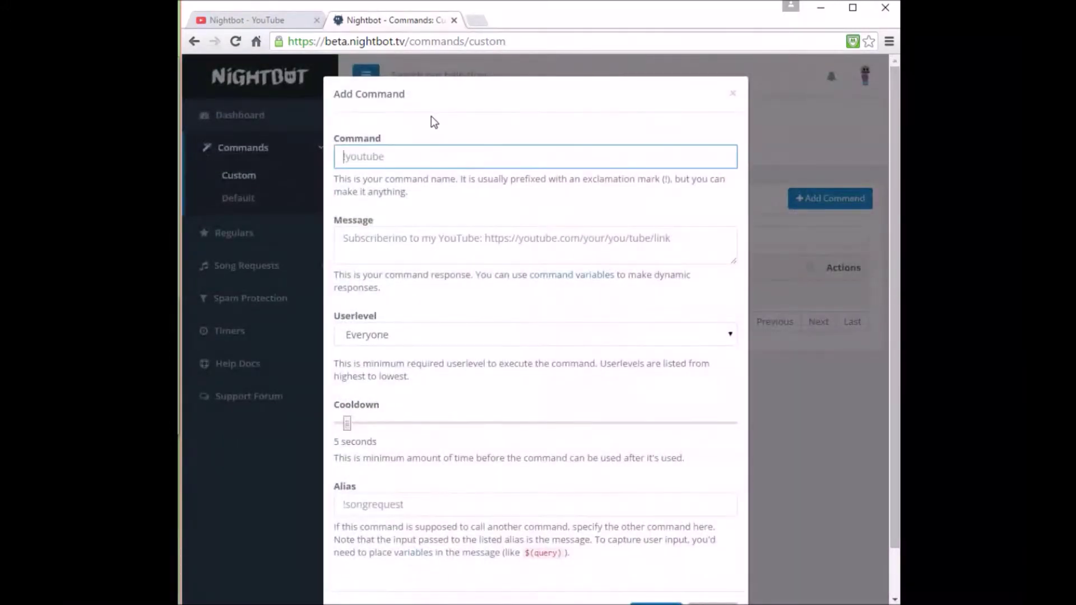
{"action": "type", "text": "!sub"}
{"action": "key", "text": "Tab"}
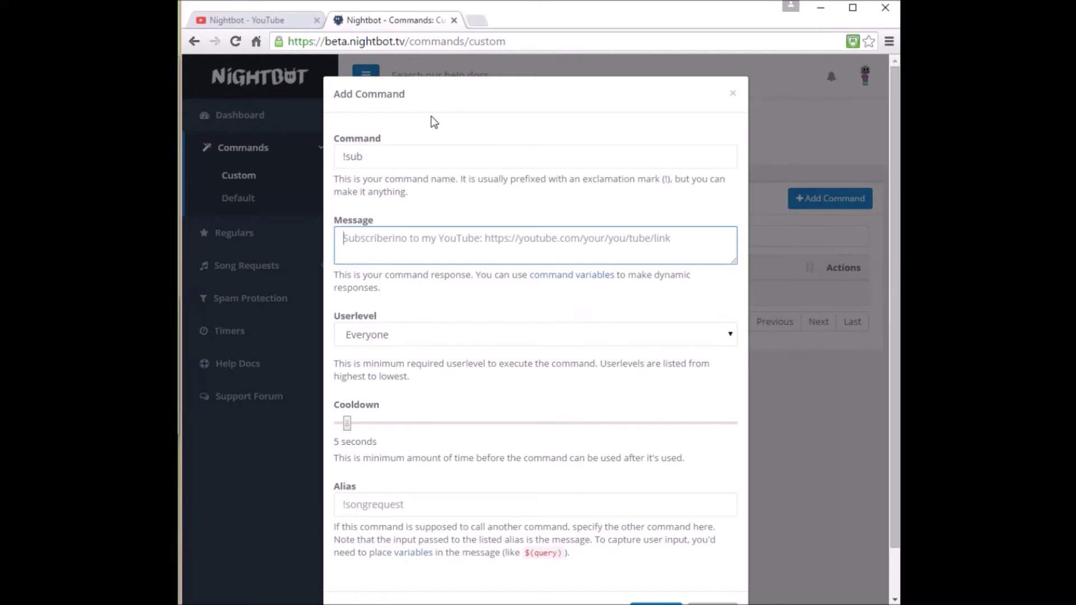
{"action": "type", "text": "Subsc"}
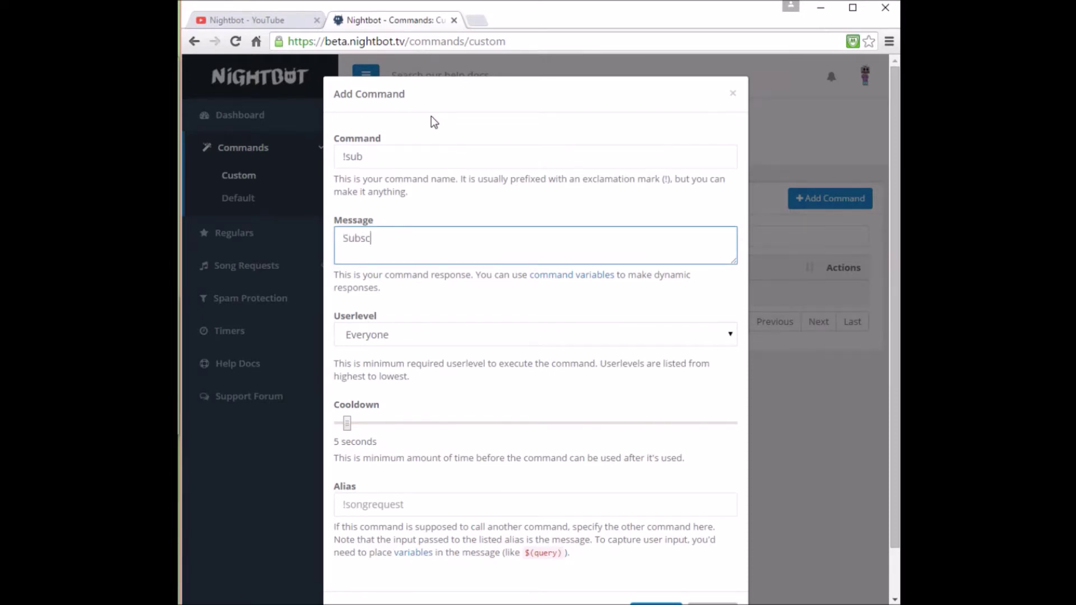
{"action": "type", "text": "ribe or view my channel!"}
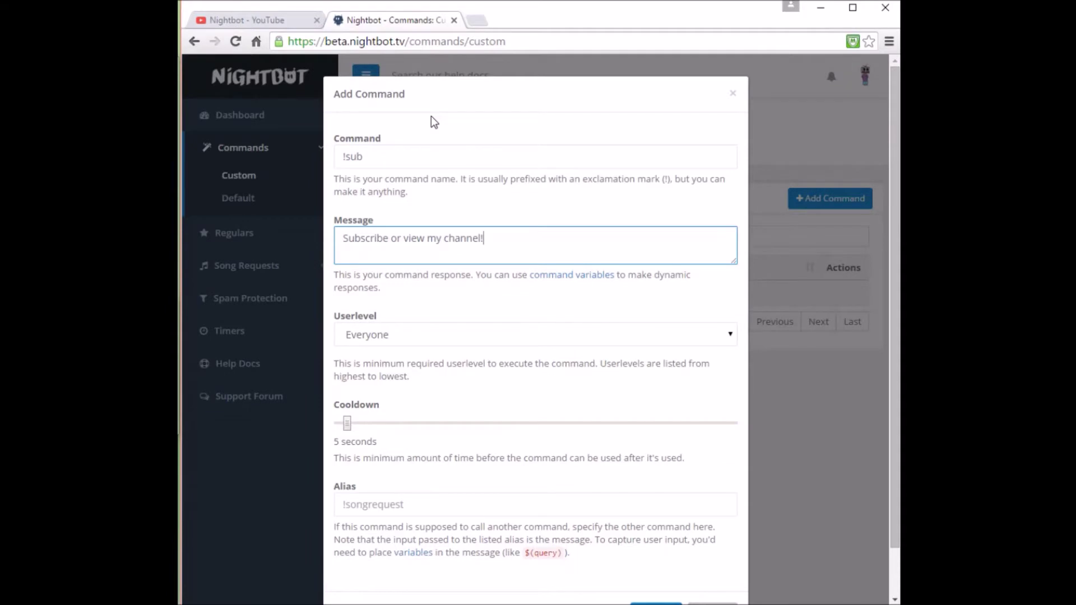
{"action": "type", "text": "https://www.youtube.com/channel/UCVdwBhUuuTKnwBBzhrXCUQA"}
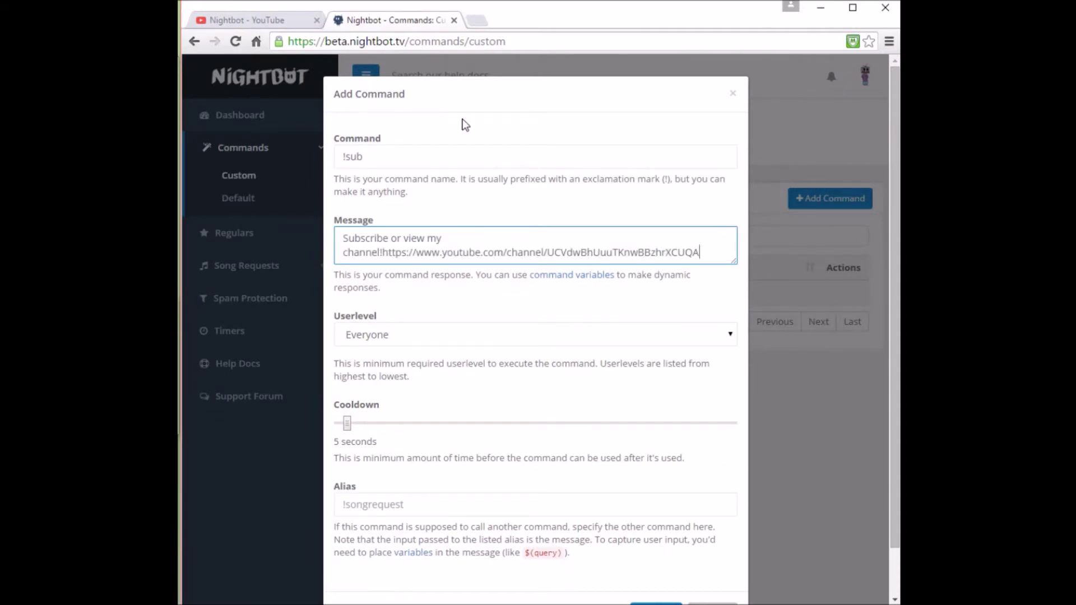
Set !sub to Moderators userlevel with a 21-second cooldown and submit it
{"action": "left_click", "coordinate": [729, 336]}
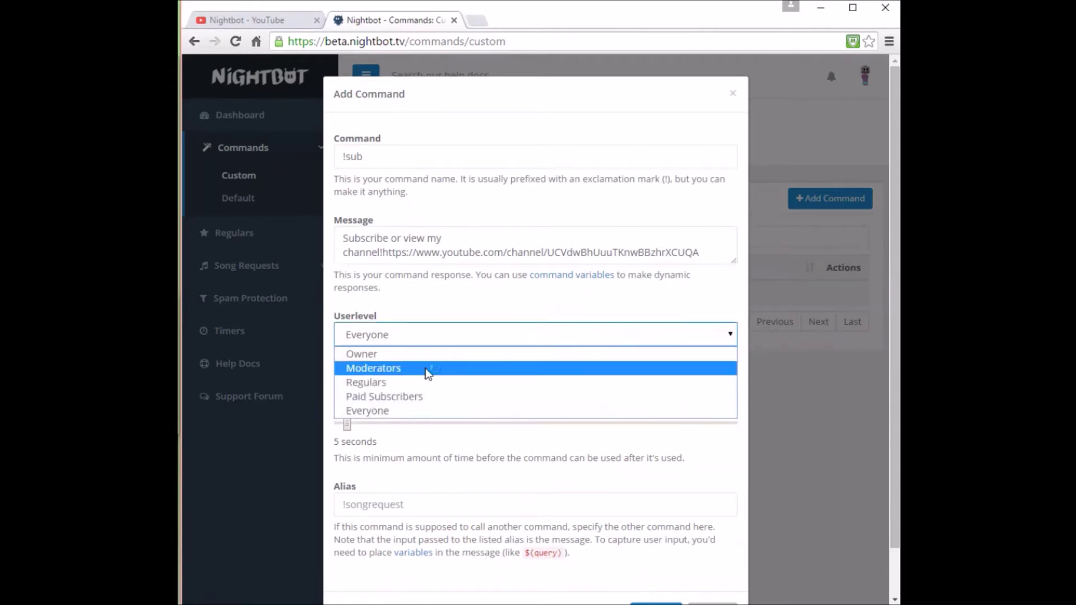
{"action": "left_click", "coordinate": [428, 374]}
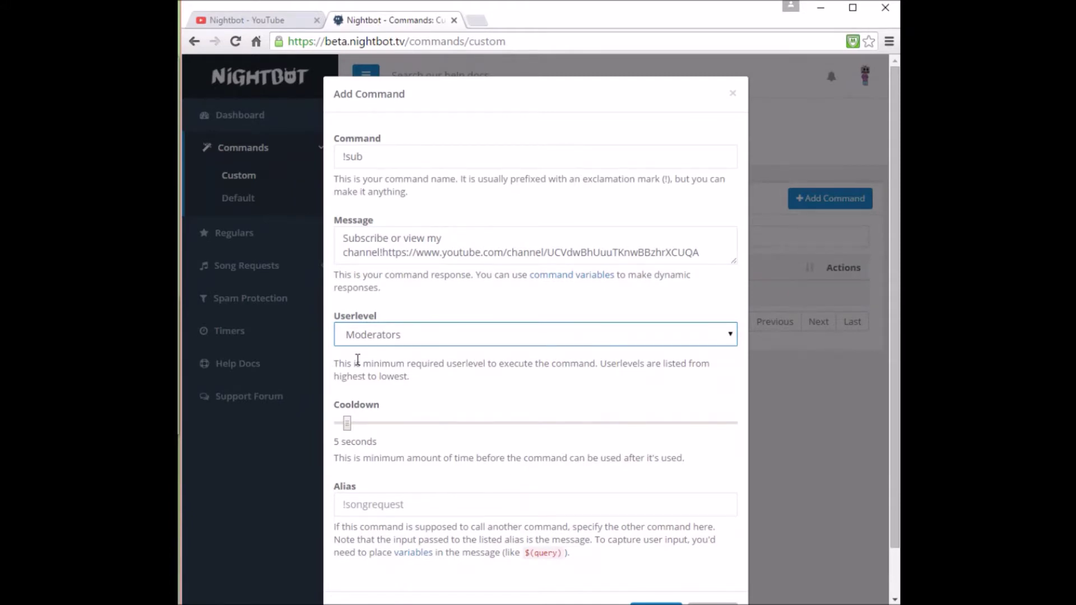
{"action": "left_click", "coordinate": [348, 429]}
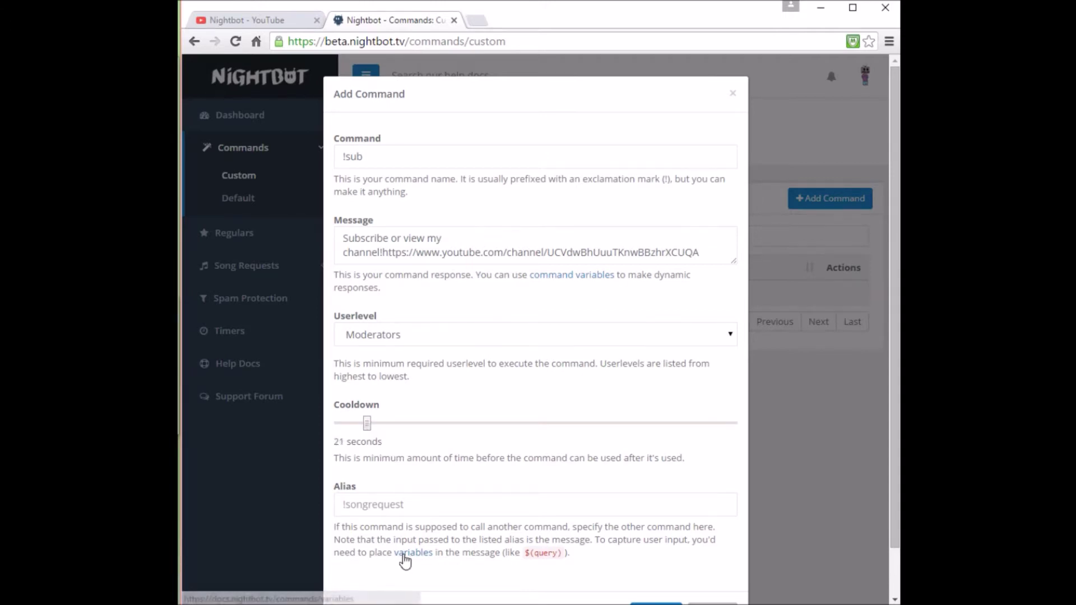
{"action": "scroll", "coordinate": [404, 560], "scroll_direction": "down", "scroll_amount": 1}
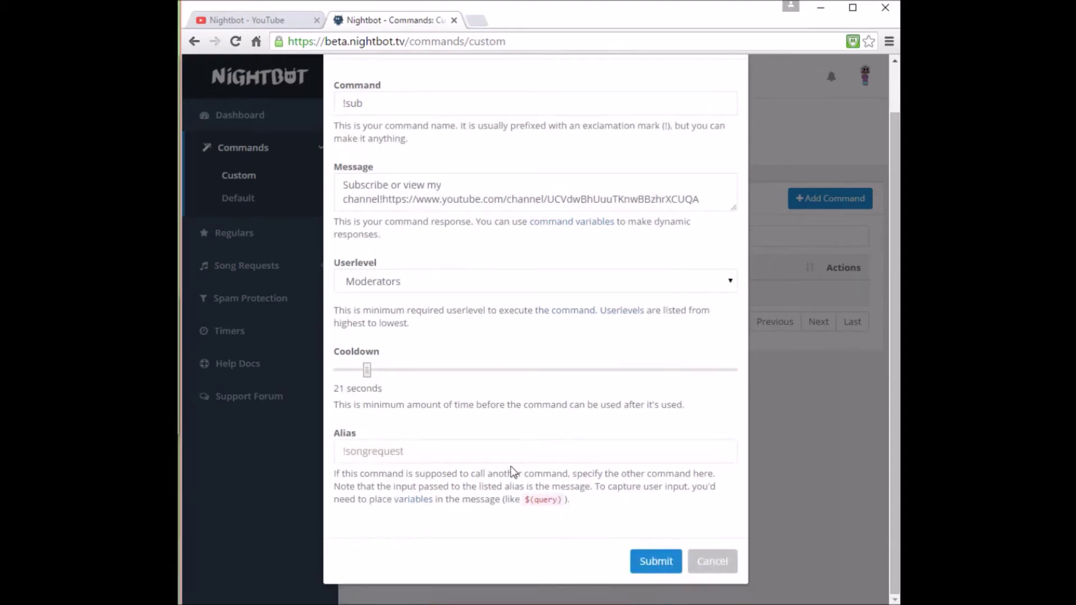
{"action": "left_click", "coordinate": [653, 565]}
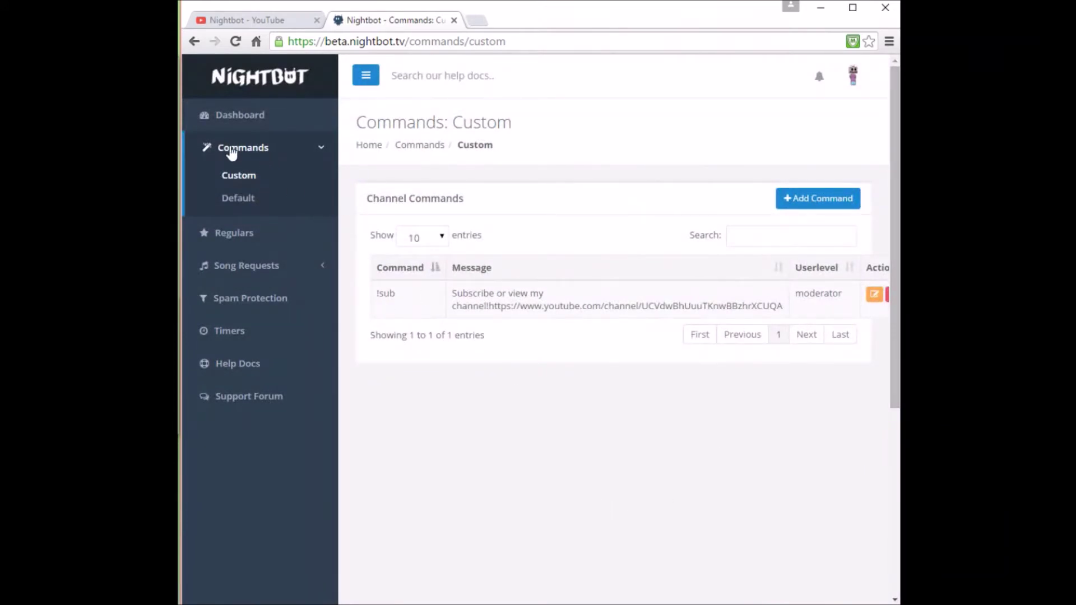
Collapse Commands, go to the empty Timers page and start a new timer
{"action": "left_click", "coordinate": [321, 150]}
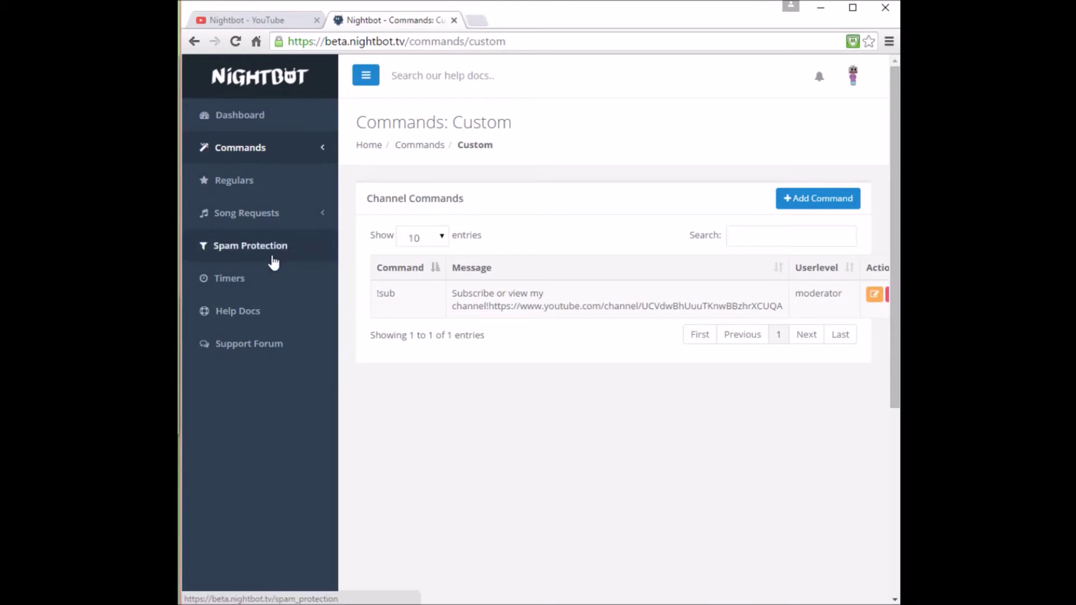
{"action": "left_click", "coordinate": [259, 280]}
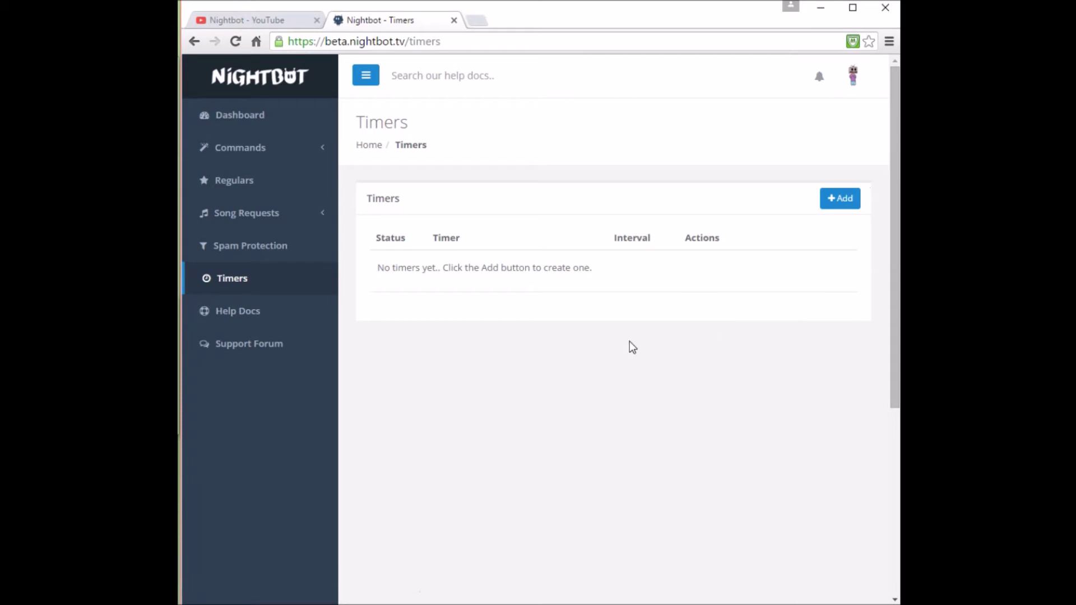
{"action": "left_click", "coordinate": [841, 211]}
Name the timer !sub with message 'Here is my link' followed by the pasted channel URL
{"action": "left_click", "coordinate": [405, 160]}
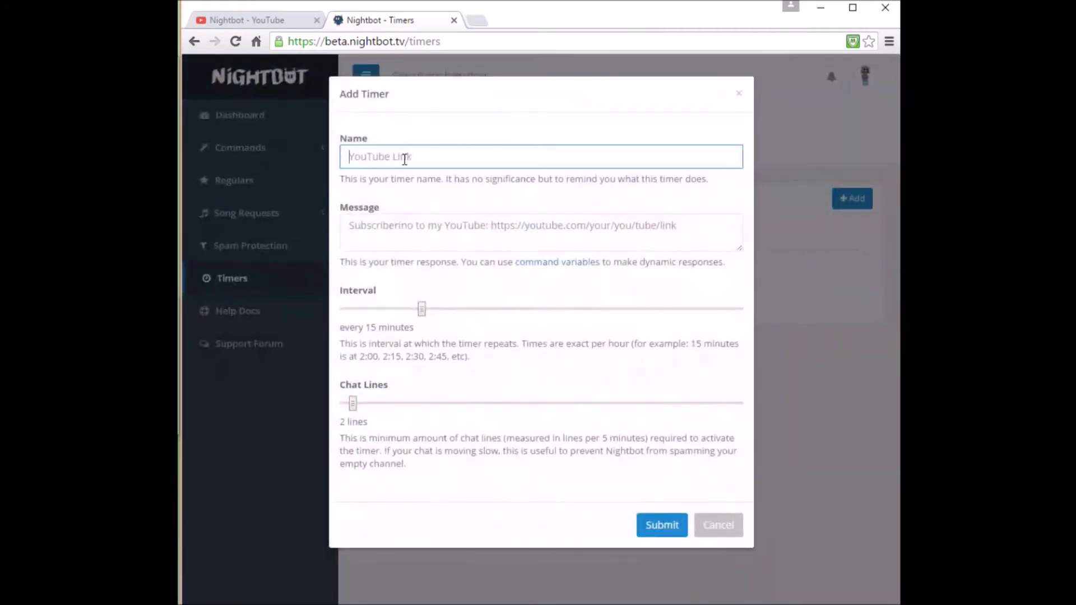
{"action": "type", "text": "!sub"}
{"action": "key", "text": "Tab"}
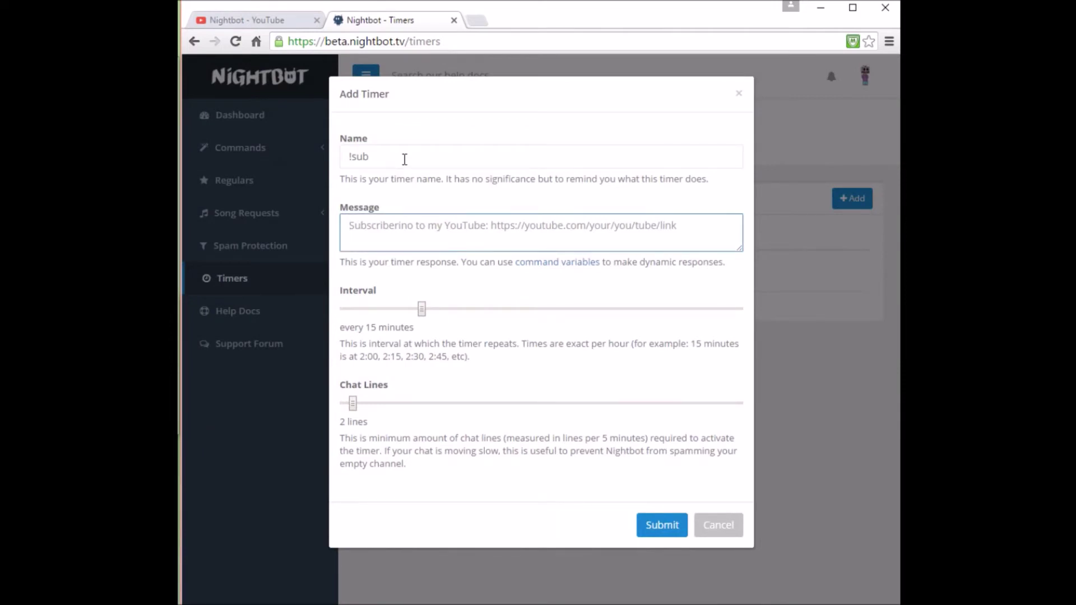
{"action": "type", "text": "Here"}
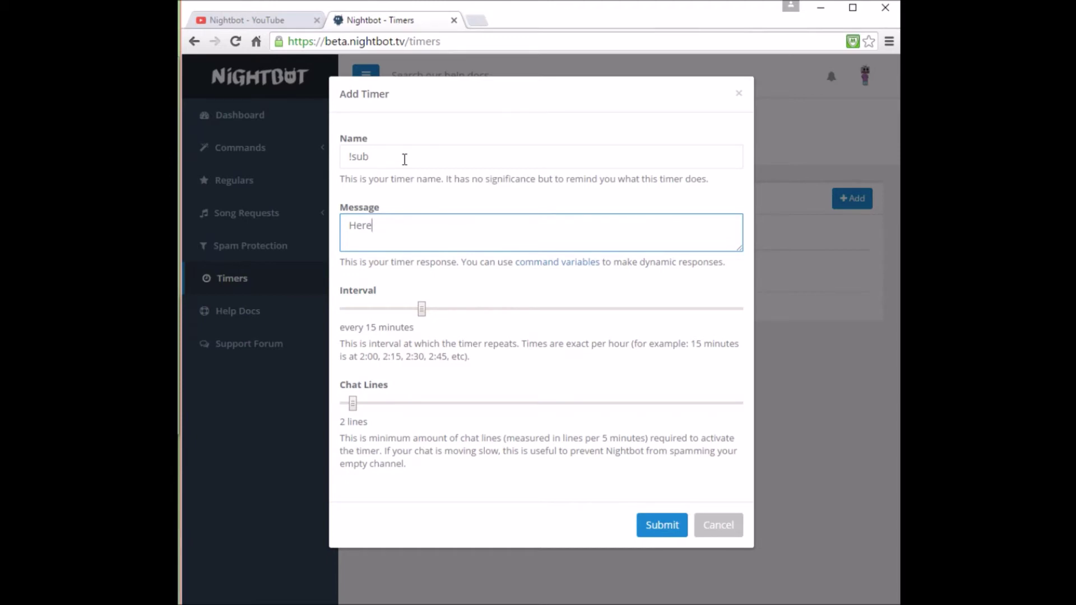
{"action": "type", "text": " is my link"}
{"action": "type", "text": "https://www.youtube.com/channel/UCVdwBhUuuTKnwBBzhrXCUQA"}
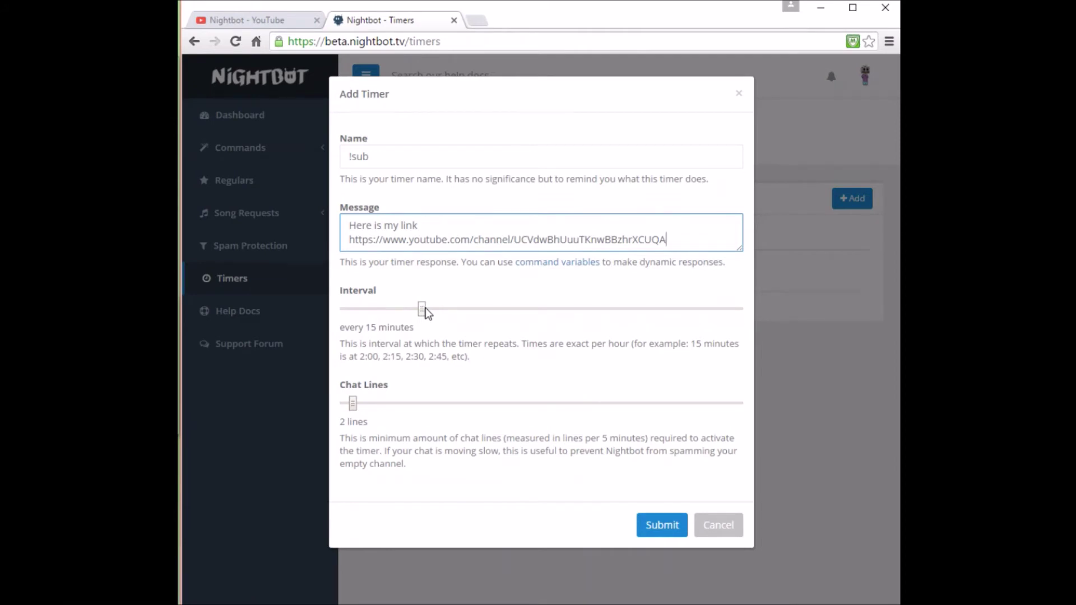
Set the !sub timer to every 10 minutes with 25 chat lines minimum and submit
{"action": "left_click_drag", "start_coordinate": [424, 313], "coordinate": [373, 324]}
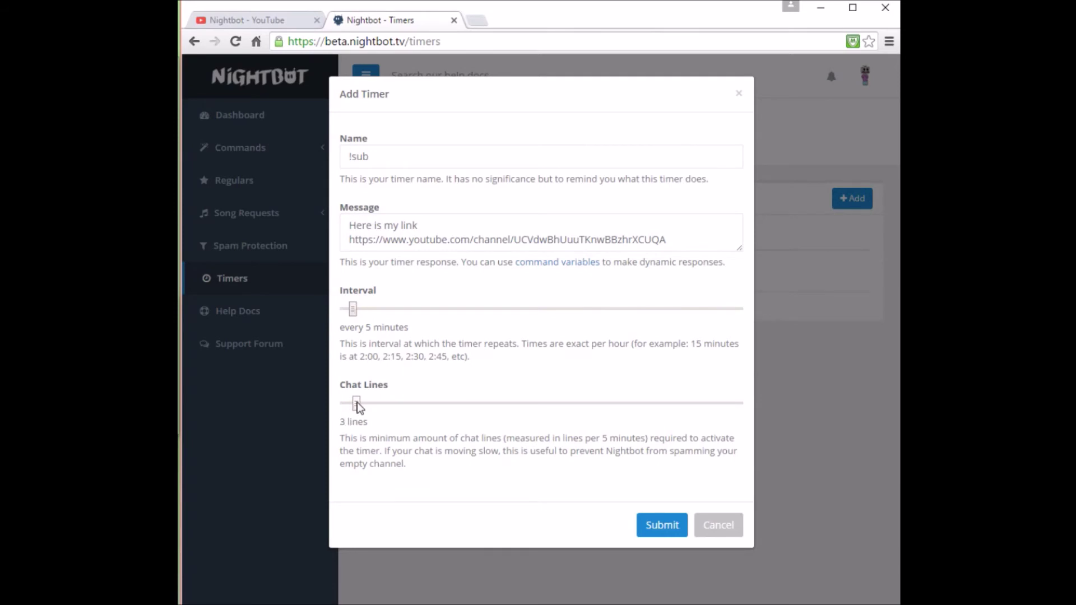
{"action": "left_click_drag", "start_coordinate": [356, 402], "coordinate": [410, 405]}
{"action": "left_click_drag", "start_coordinate": [421, 403], "coordinate": [442, 411]}
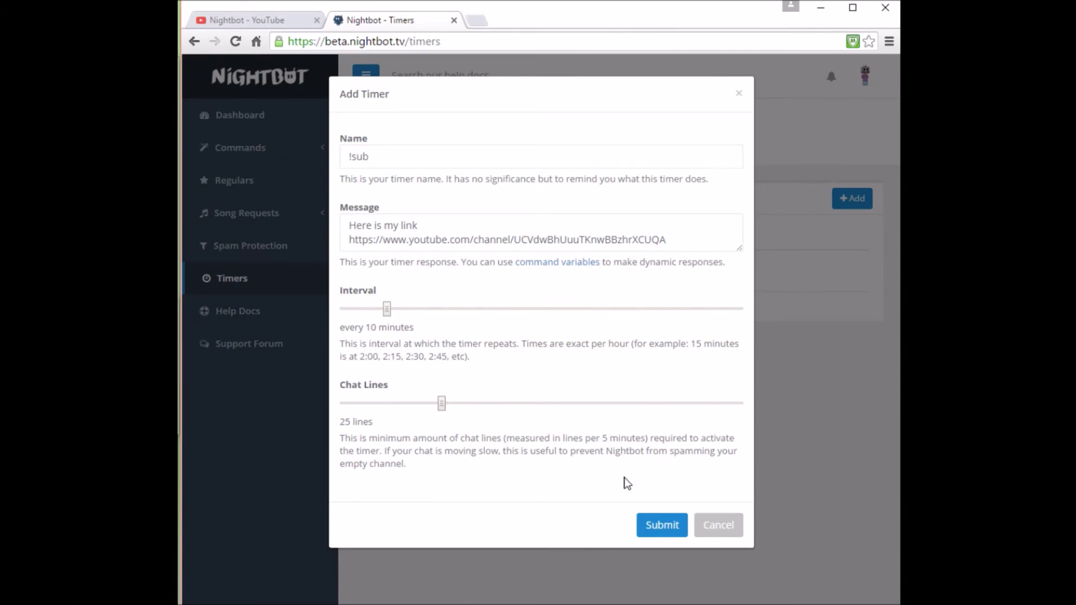
{"action": "left_click", "coordinate": [648, 530]}
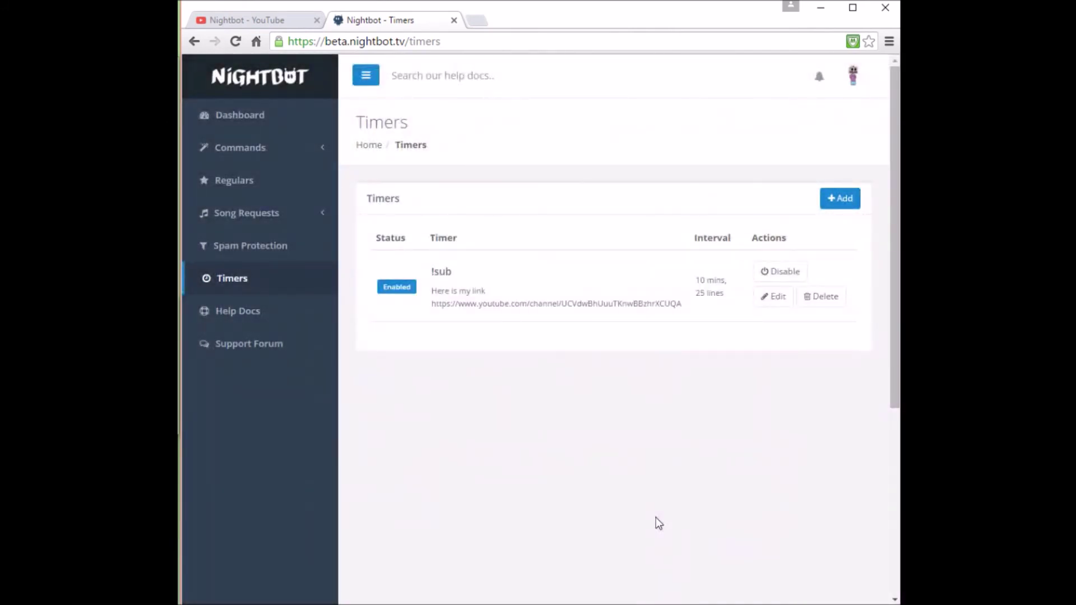
Check the Custom commands list, then return to Timers showing the enabled !sub timer
{"action": "left_click", "coordinate": [254, 150]}
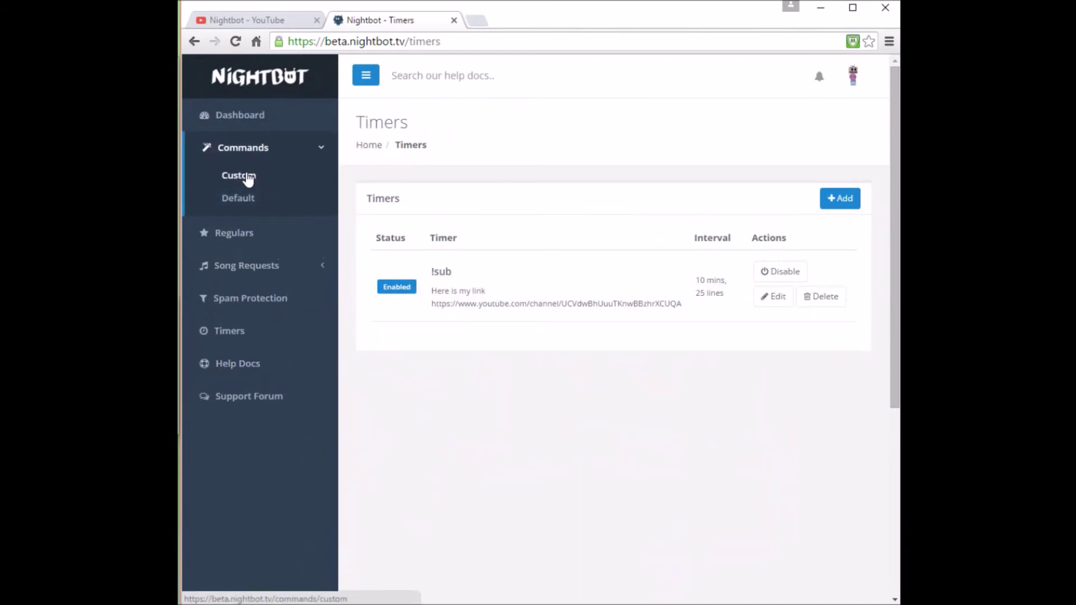
{"action": "left_click", "coordinate": [247, 176]}
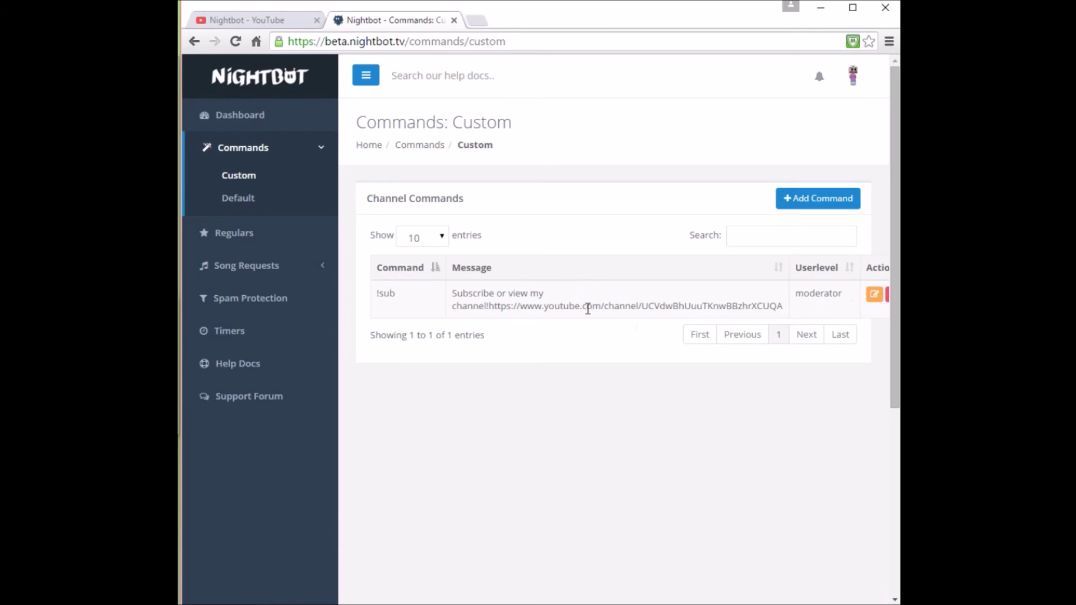
{"action": "left_click", "coordinate": [206, 330]}
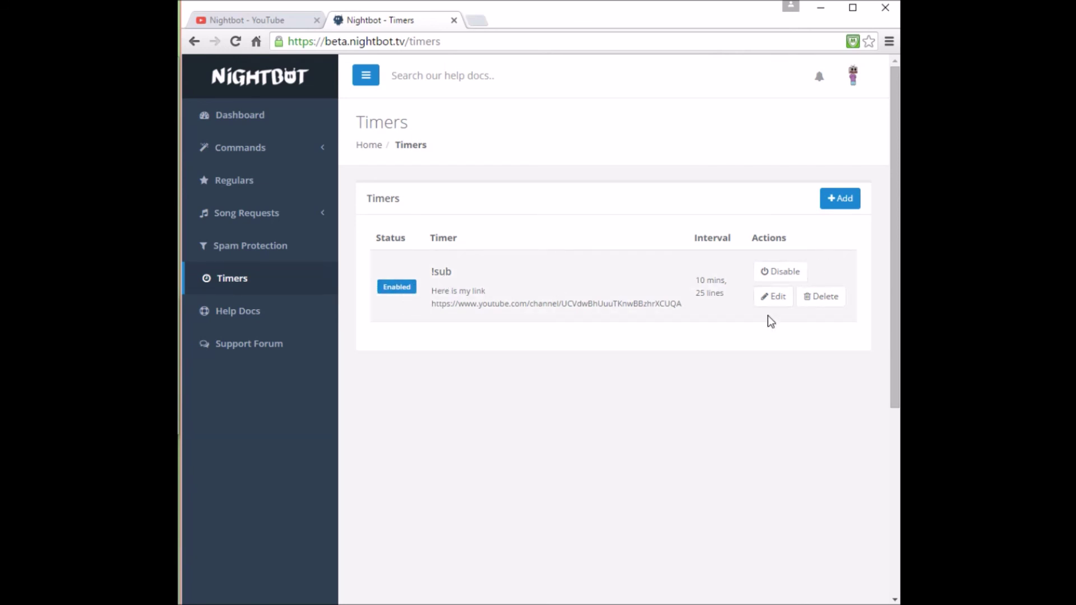
Disable the !sub timer from its Actions column so its status reads Disabled
{"action": "left_click", "coordinate": [774, 280]}
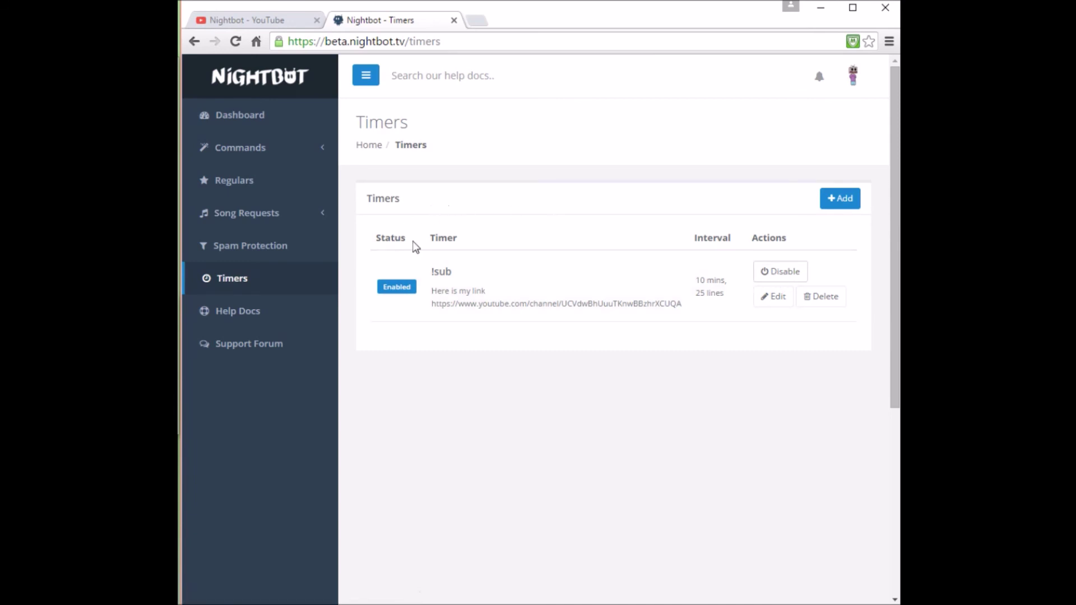
{"action": "left_click", "coordinate": [413, 291]}
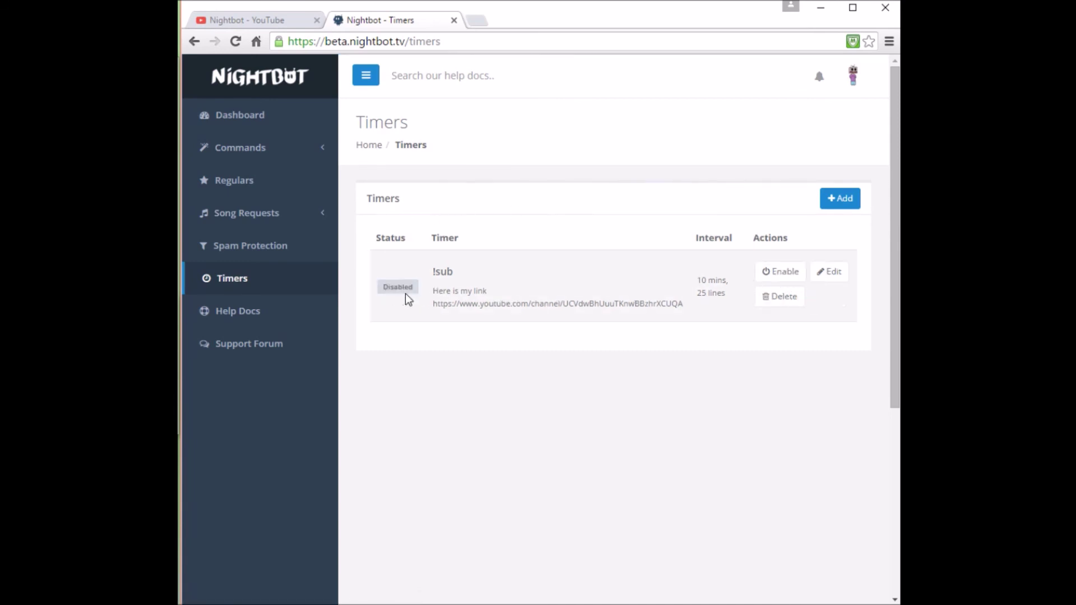